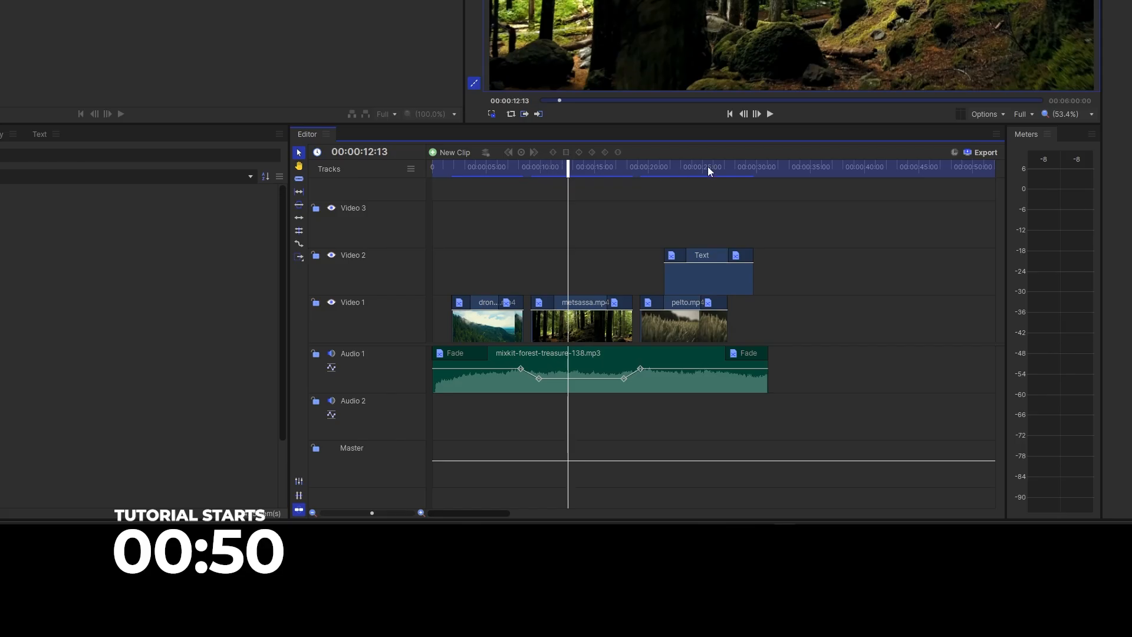
drag(707, 166, 433, 164)
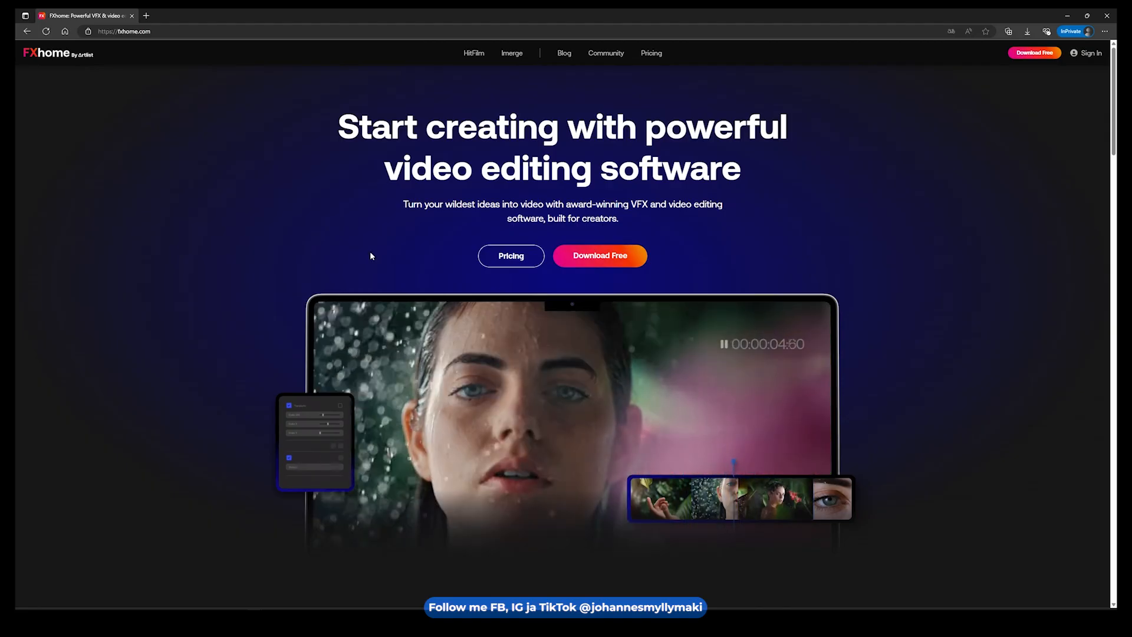
Step: Open the FXhome pricing page and compare the features of the Creator and Pro plans
click(517, 257)
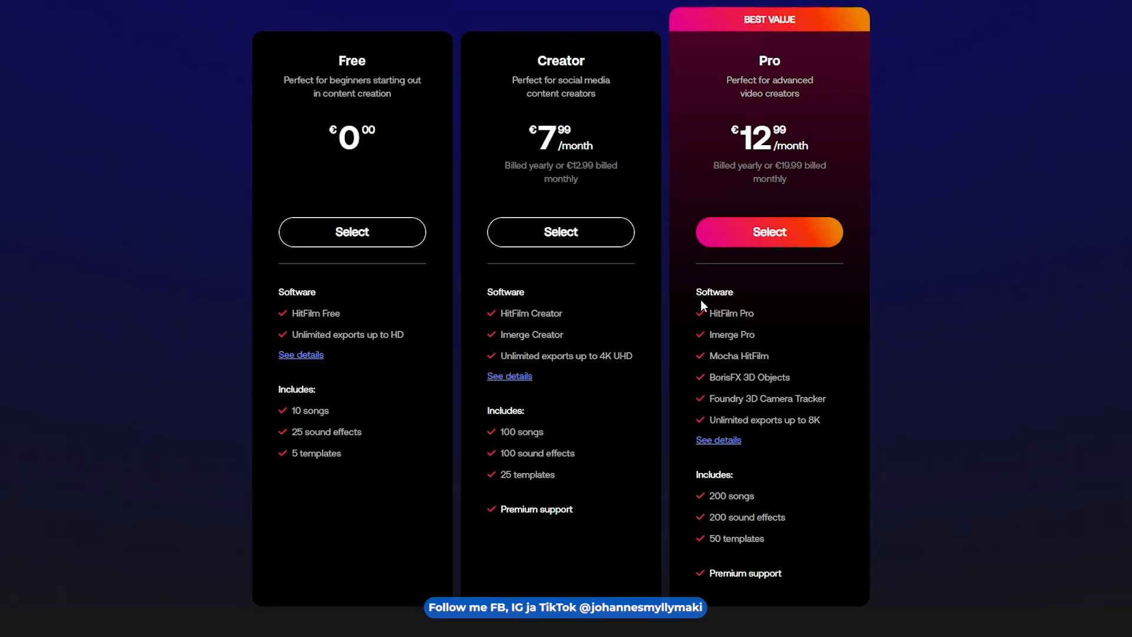
drag(488, 291, 790, 565)
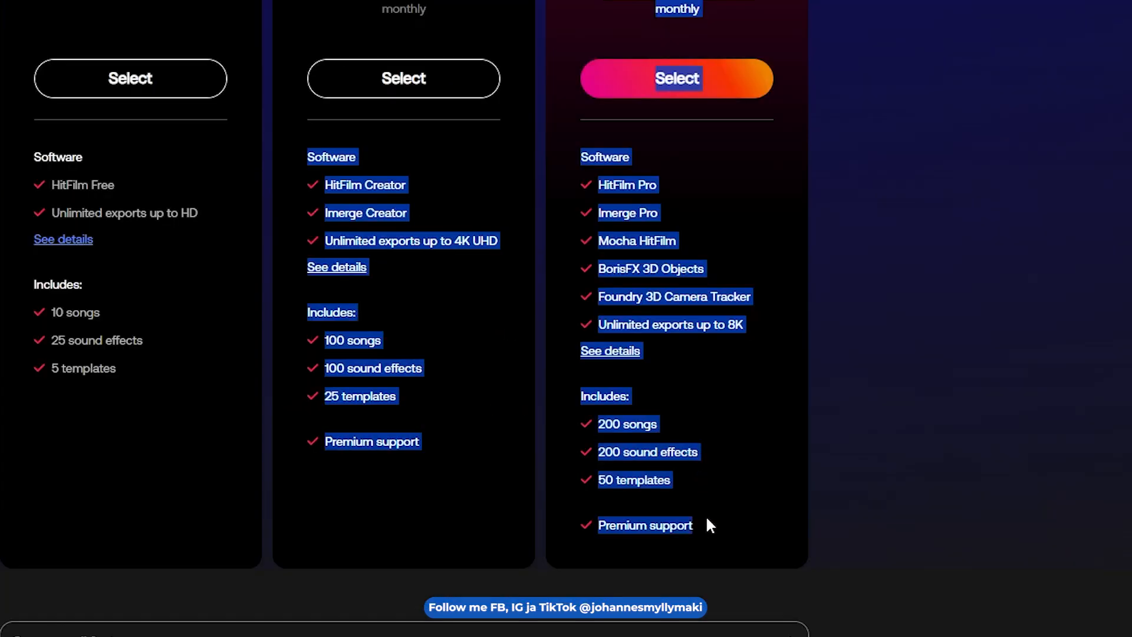
click(1018, 457)
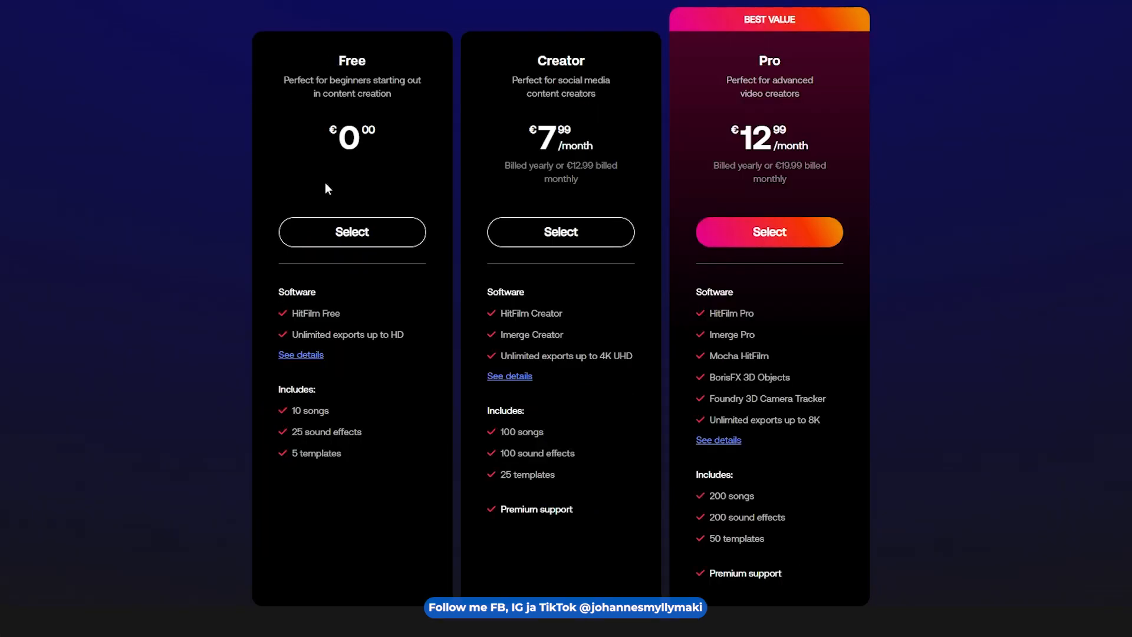
Step: Review the Free plan's software, export limit, songs, sound effects and templates, and select the Free plan
drag(345, 316, 290, 313)
click(339, 367)
drag(407, 335, 320, 335)
click(403, 336)
drag(295, 410, 284, 431)
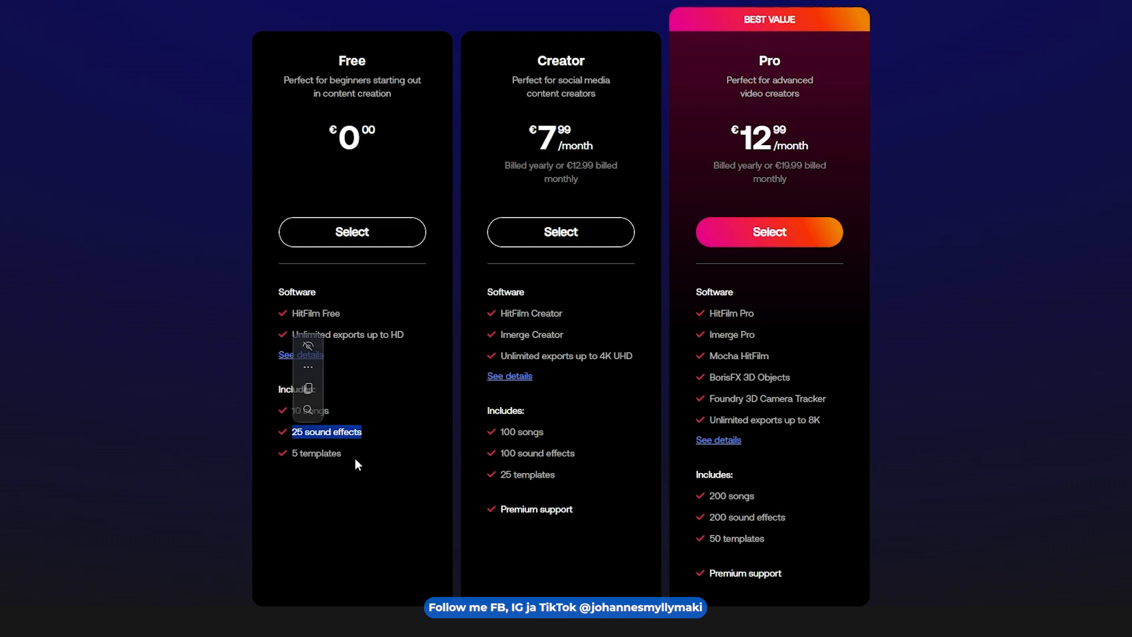
drag(357, 455, 294, 454)
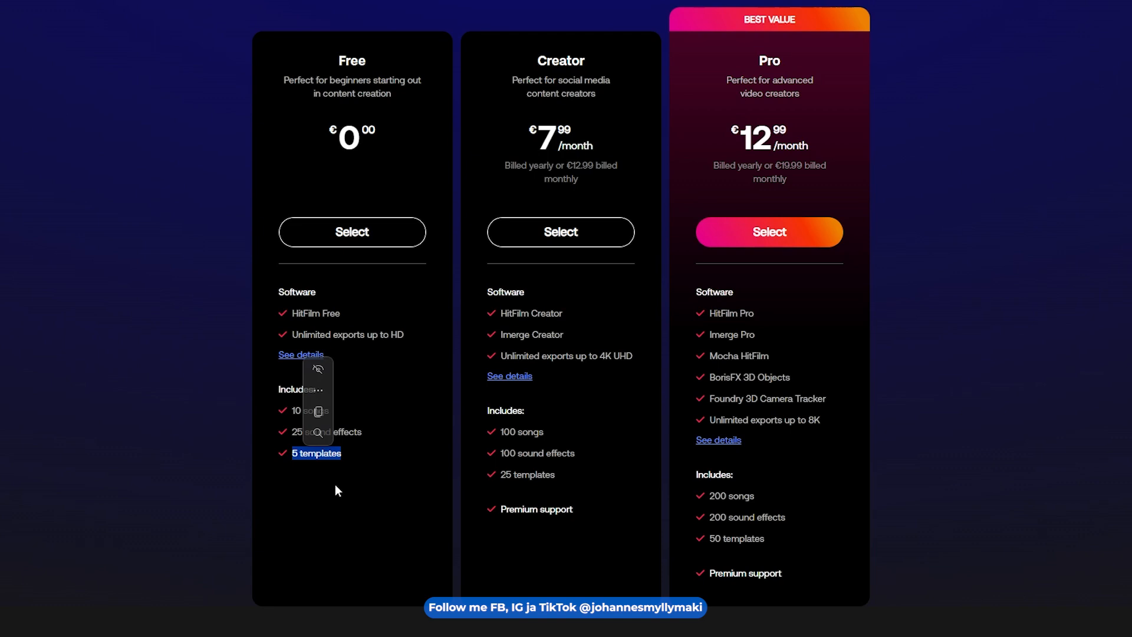
click(335, 485)
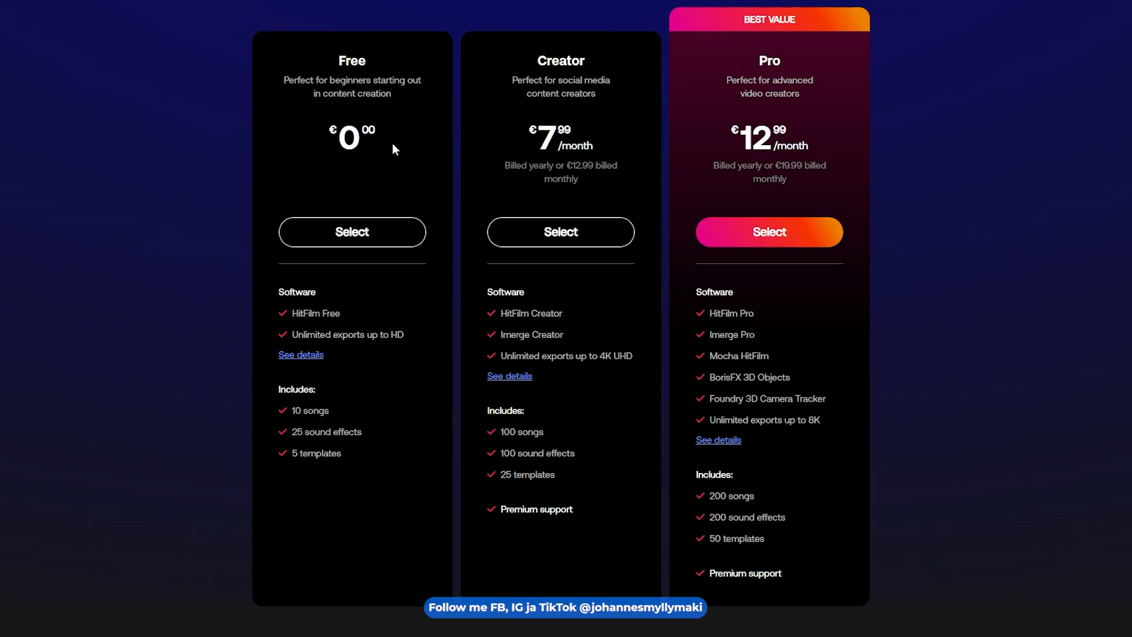
click(356, 240)
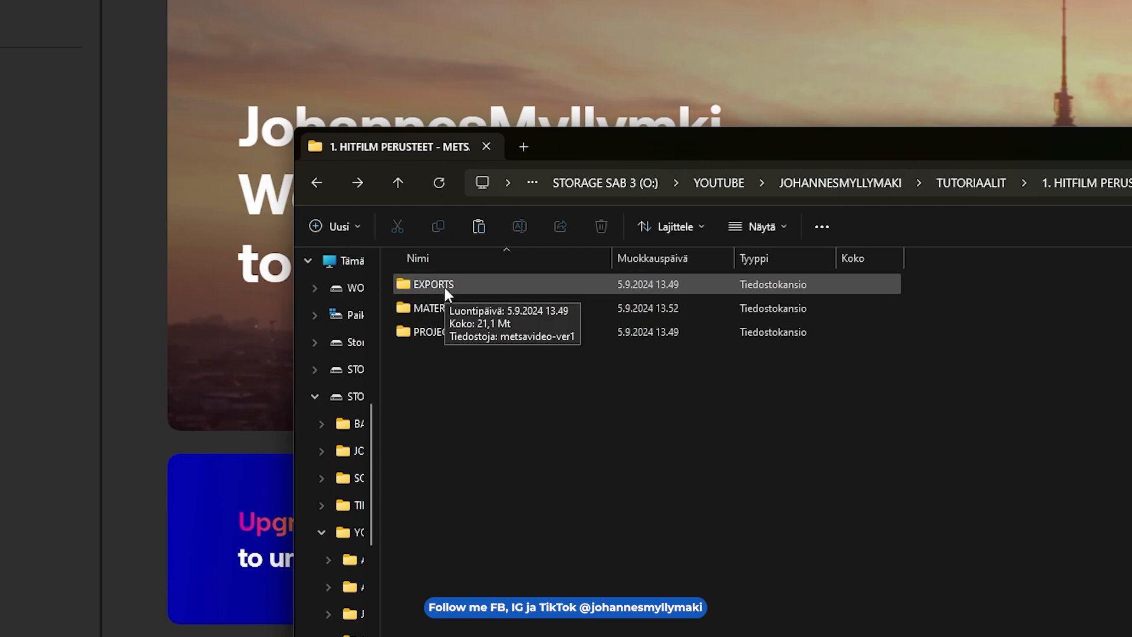
Step: In File Explorer, look over the EXPORTS, MATERIAALIT and PROJECT folders of the video's working directory
click(442, 307)
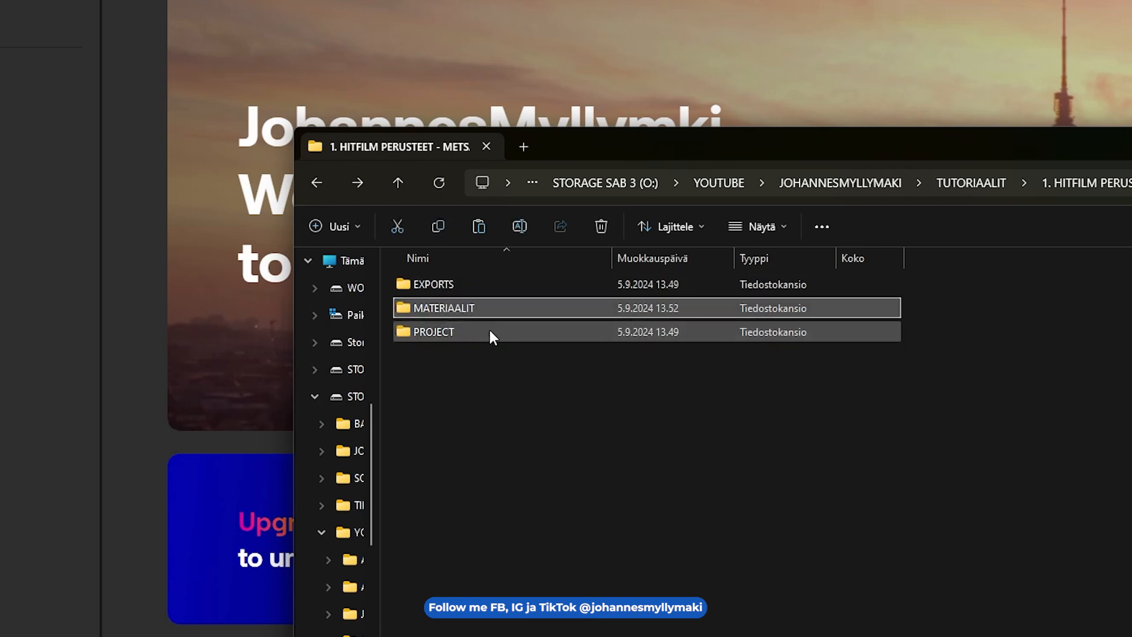
click(453, 330)
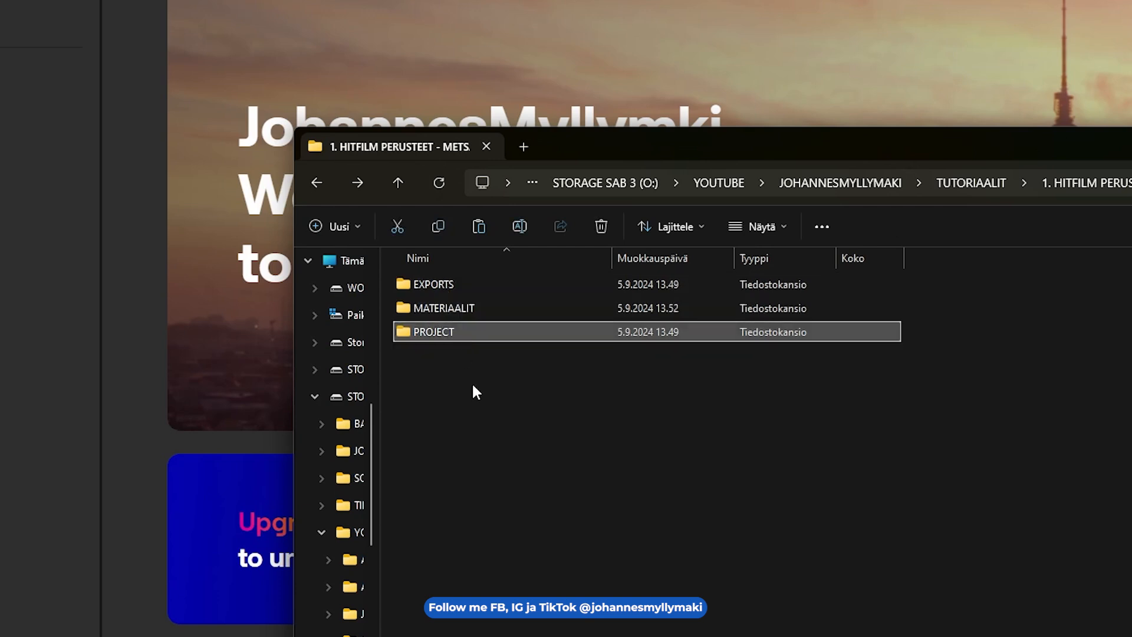
click(437, 286)
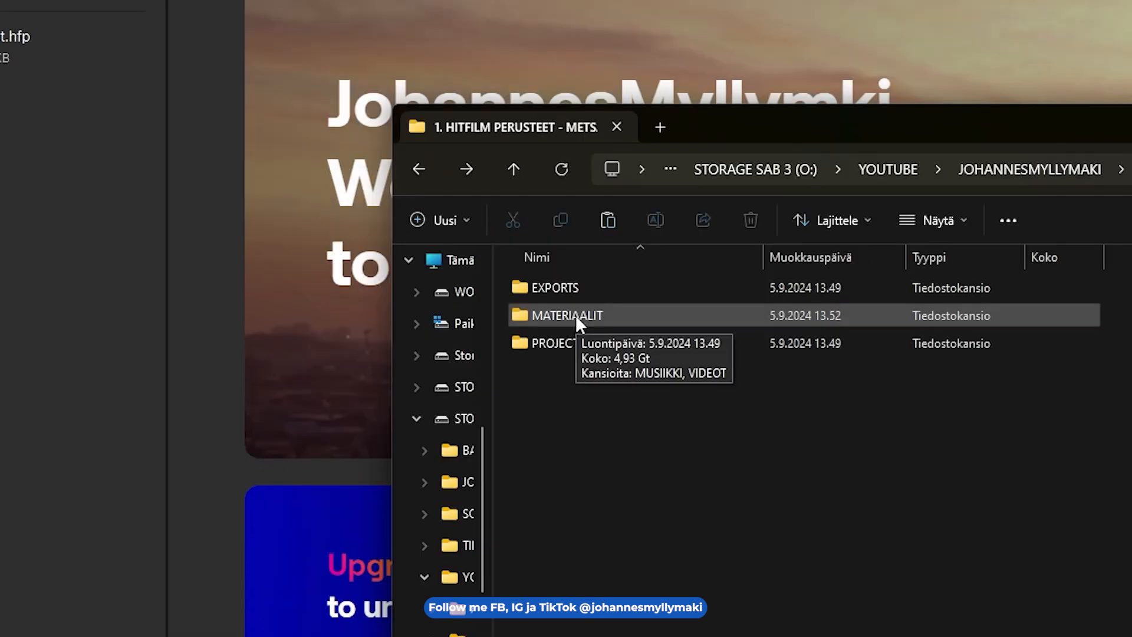
Step: Look at the MUSIIKKI and VIDEOT subfolders inside the MATERIAALIT folder and return to the main working folder
double_click(575, 315)
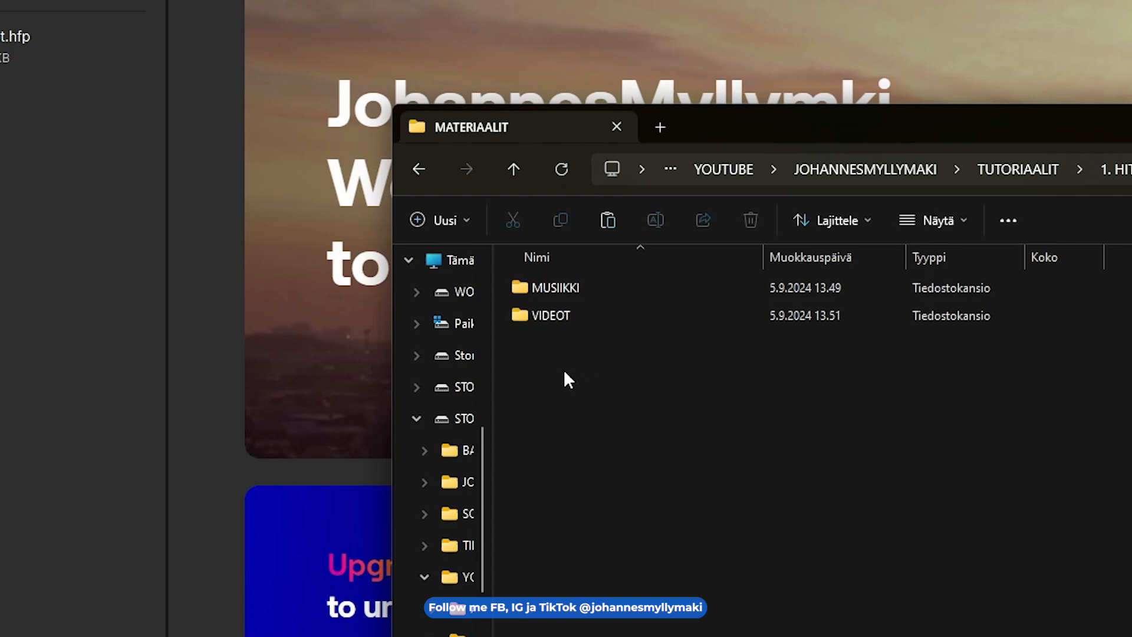
click(607, 289)
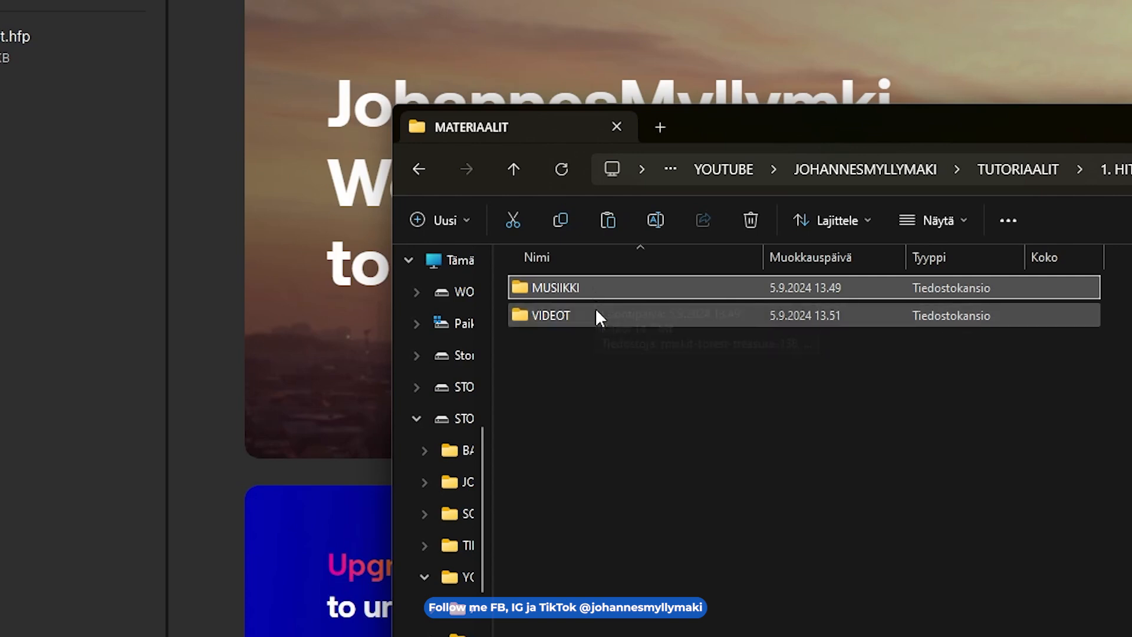
click(595, 313)
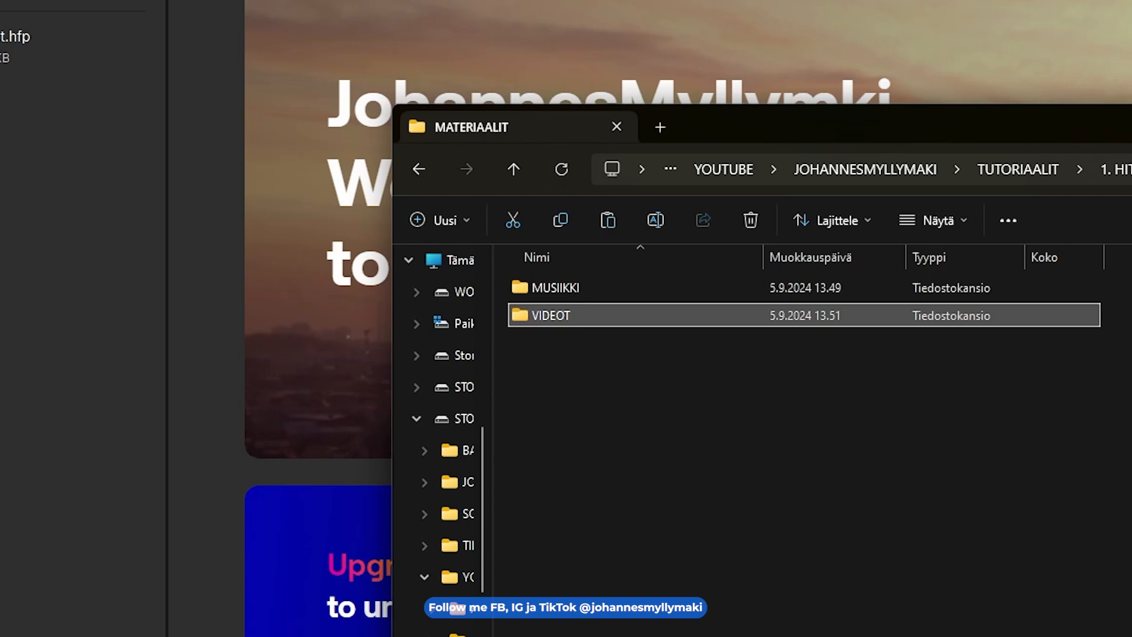
click(1120, 170)
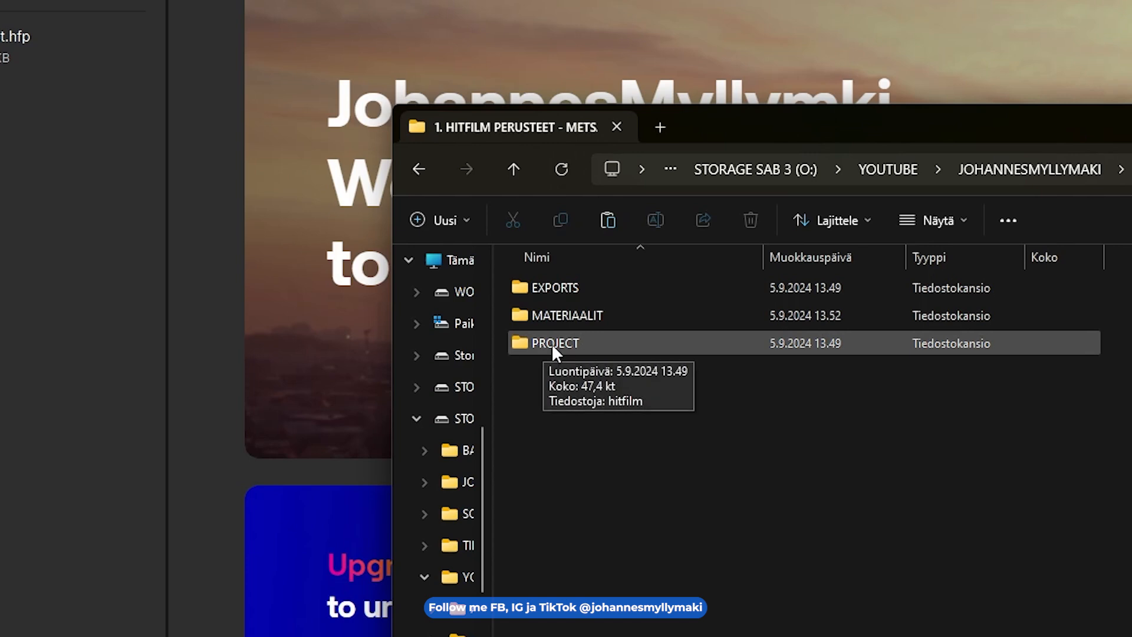
Step: Inspect the hitfilm project file stored in the PROJECT folder
click(568, 343)
double_click(568, 343)
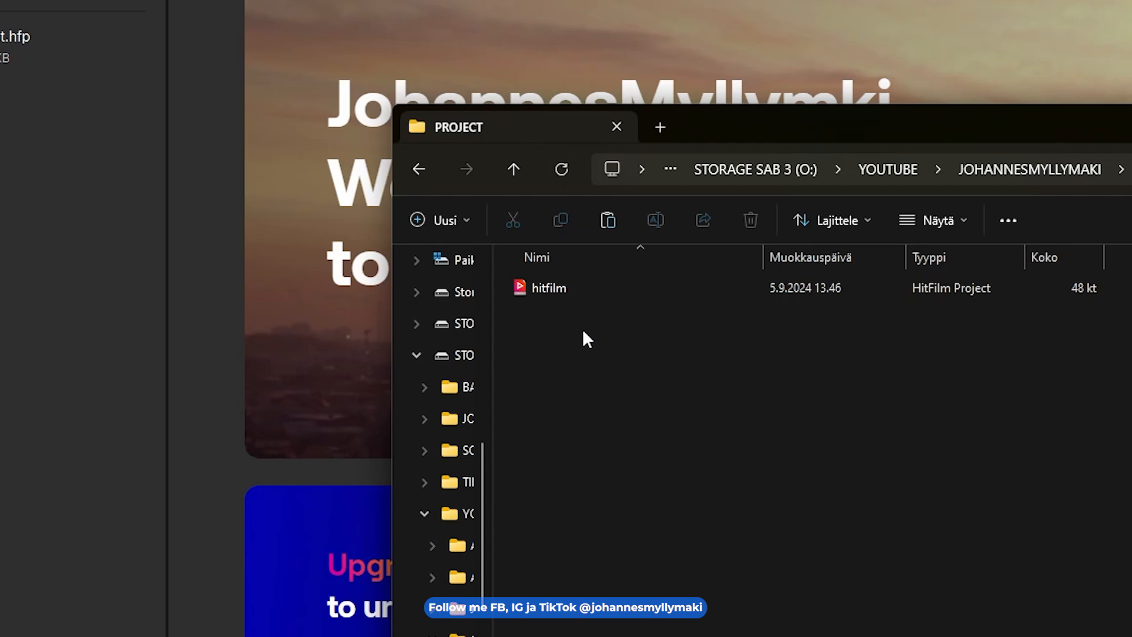
click(554, 289)
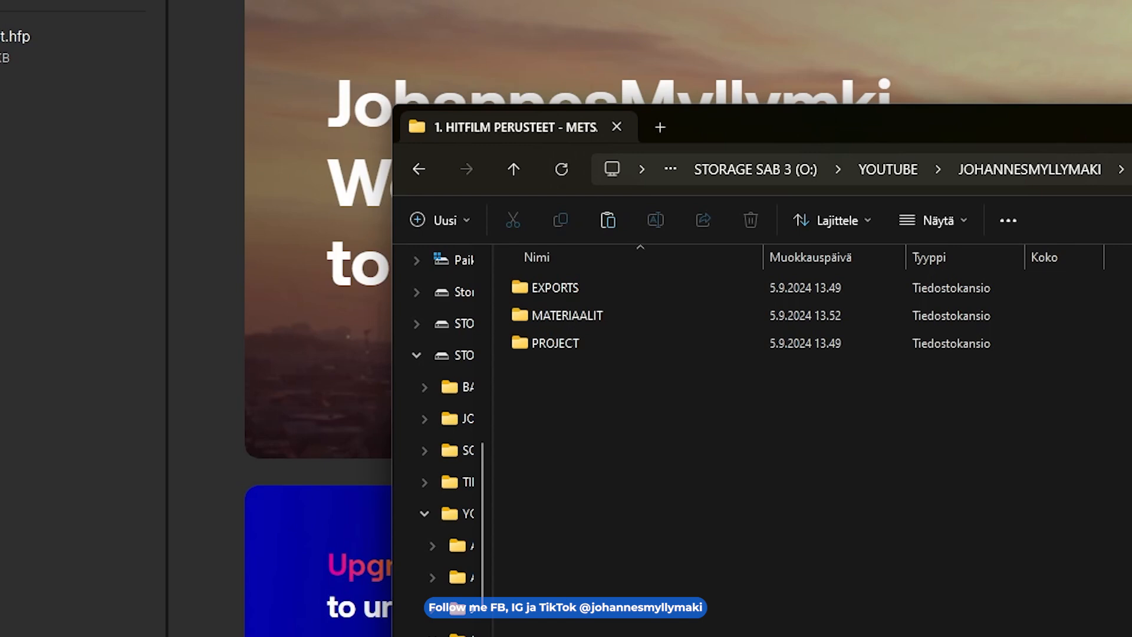
double_click(554, 343)
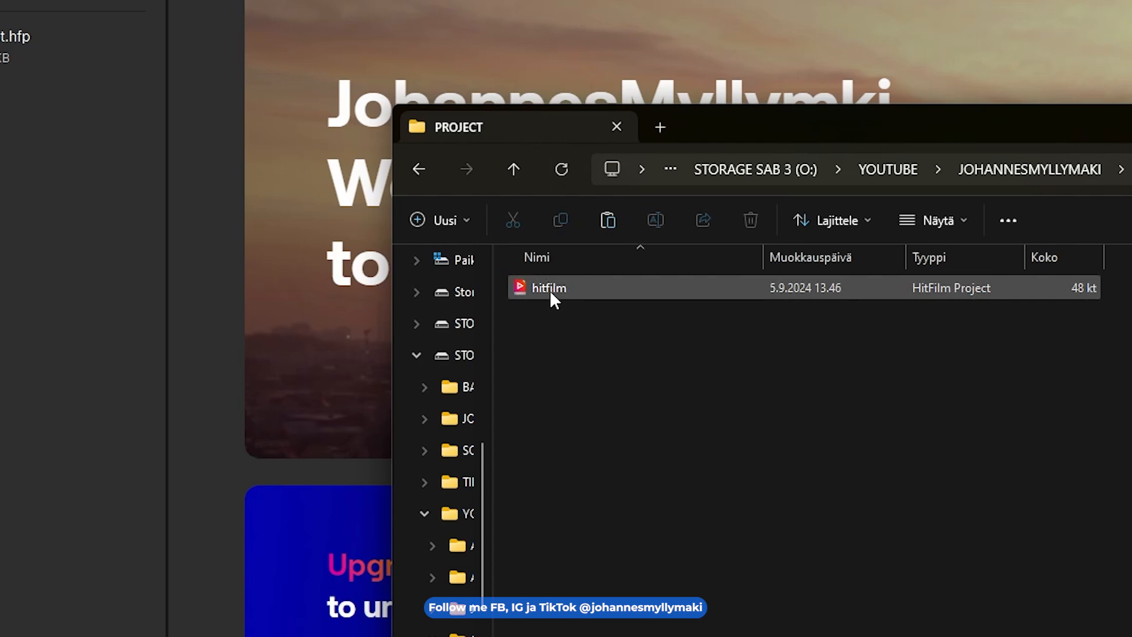
click(576, 293)
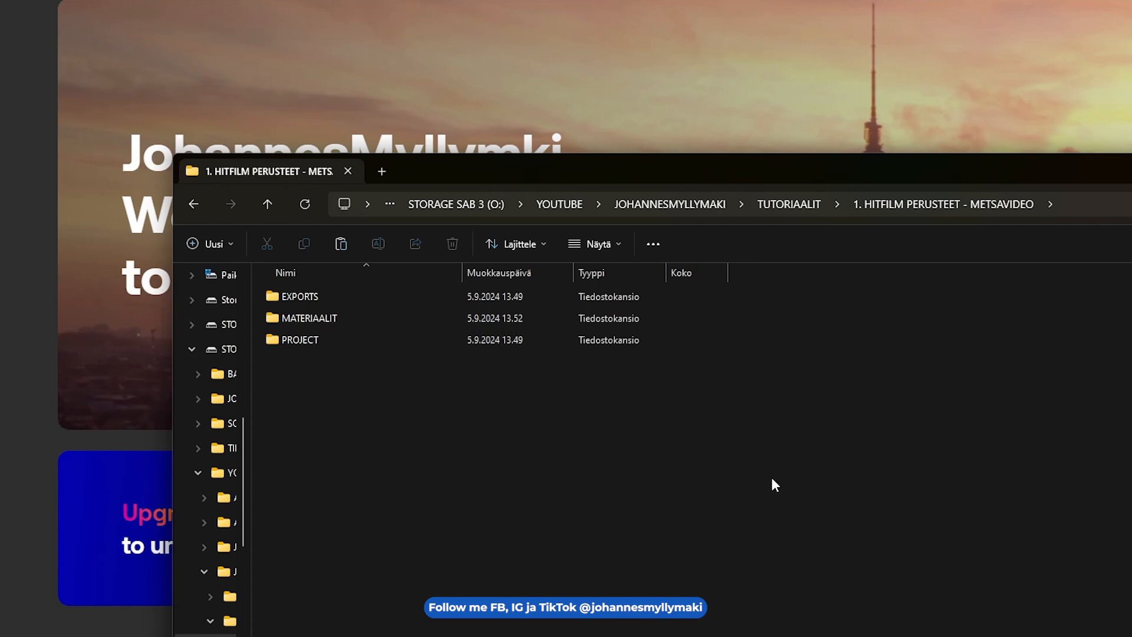
Step: Delete the hitfilm project file from the PROJECT folder and return to the main working folder
double_click(339, 339)
click(293, 299)
key(Delete)
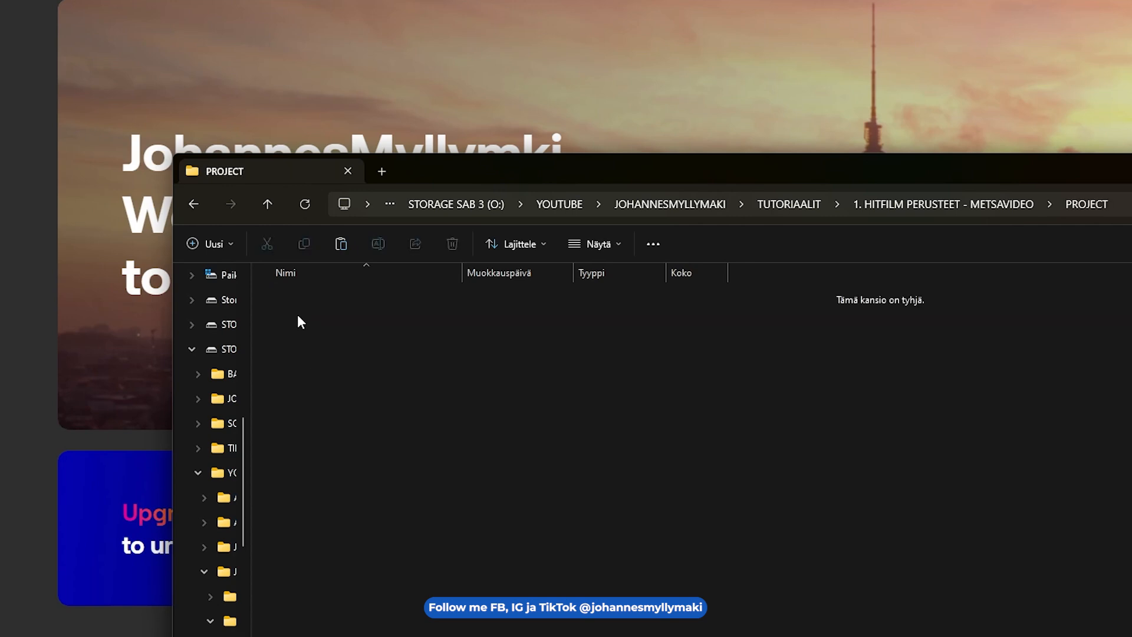
click(193, 204)
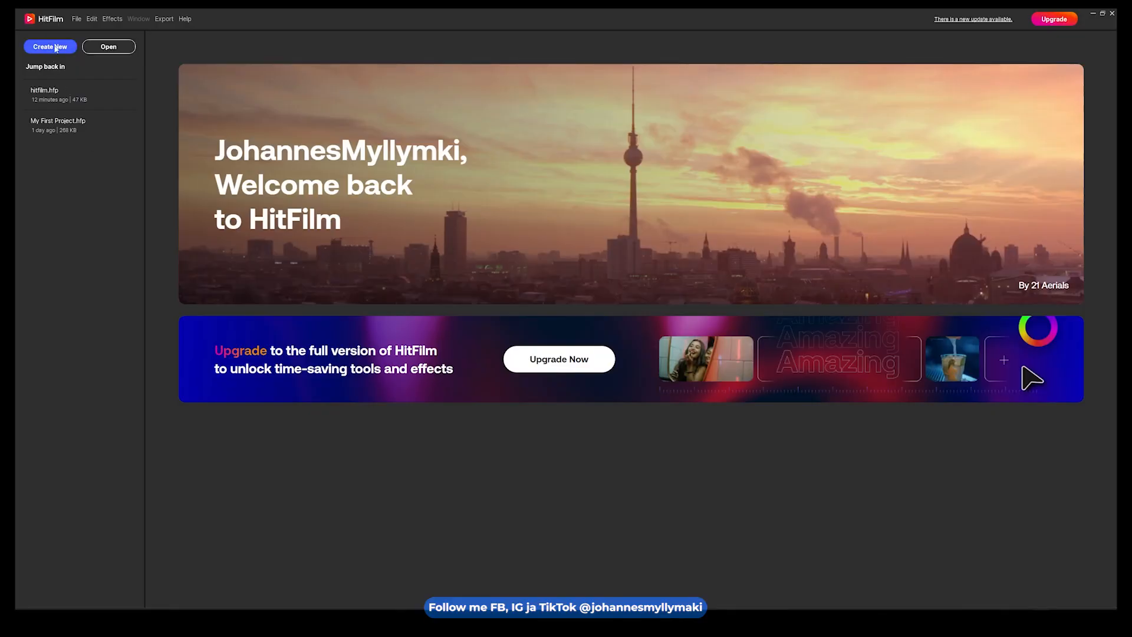
Step: Switch to HitFilm, start a new project and set its template to 1080p Full HD @ 25 fps
click(49, 51)
drag(565, 200, 580, 235)
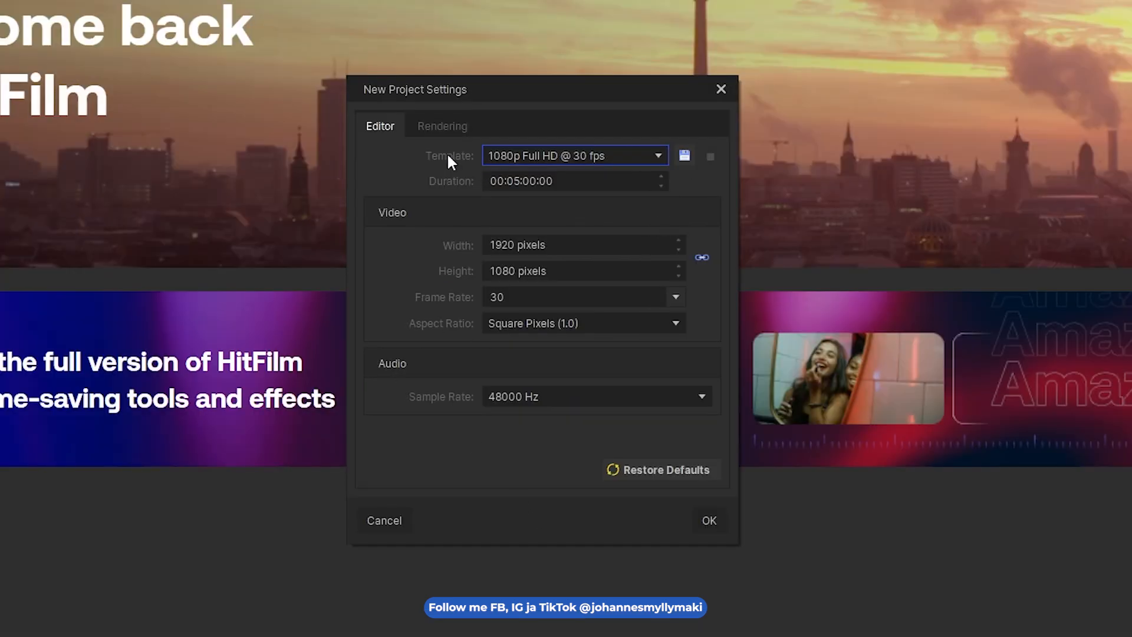
click(620, 155)
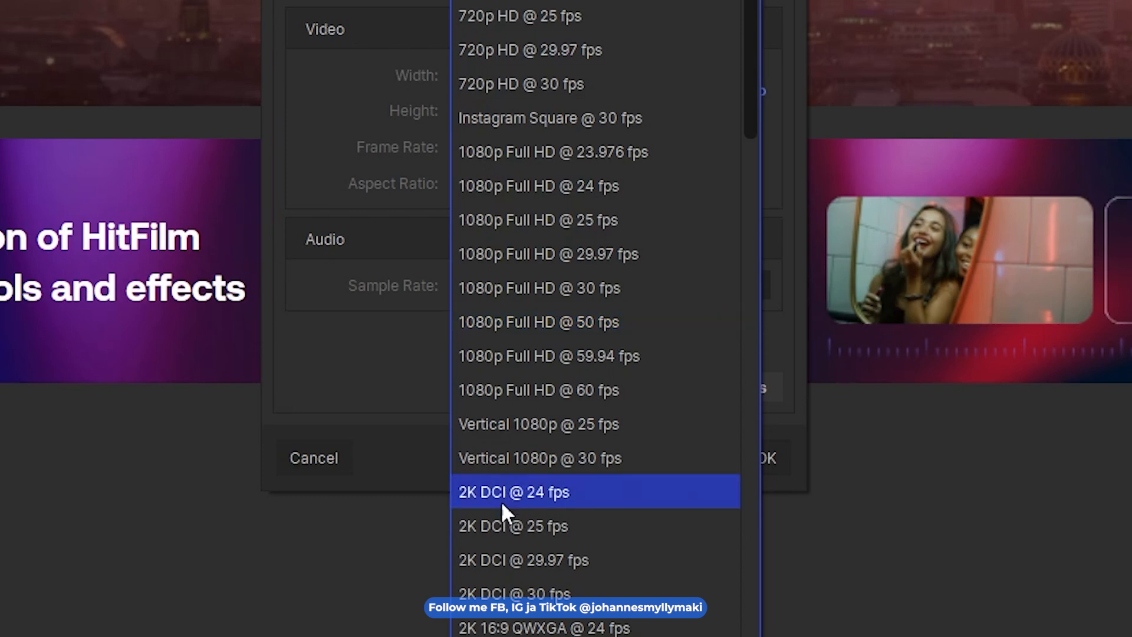
scroll(494, 626, down, 10)
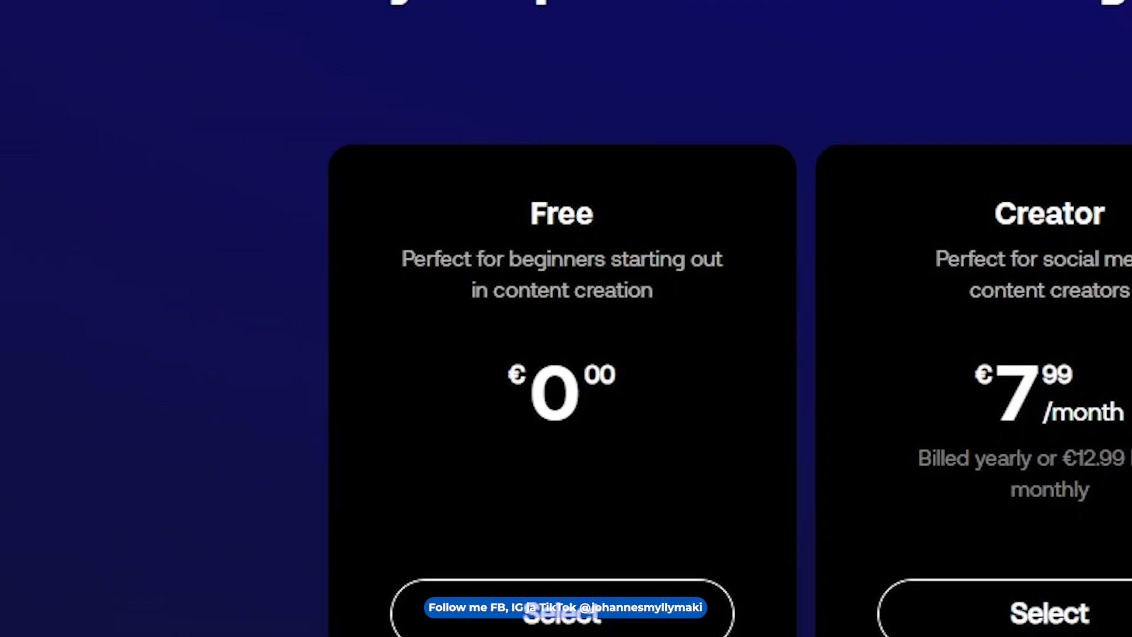
scroll(566, 318, down, 3)
scroll(563, 633, down, 5)
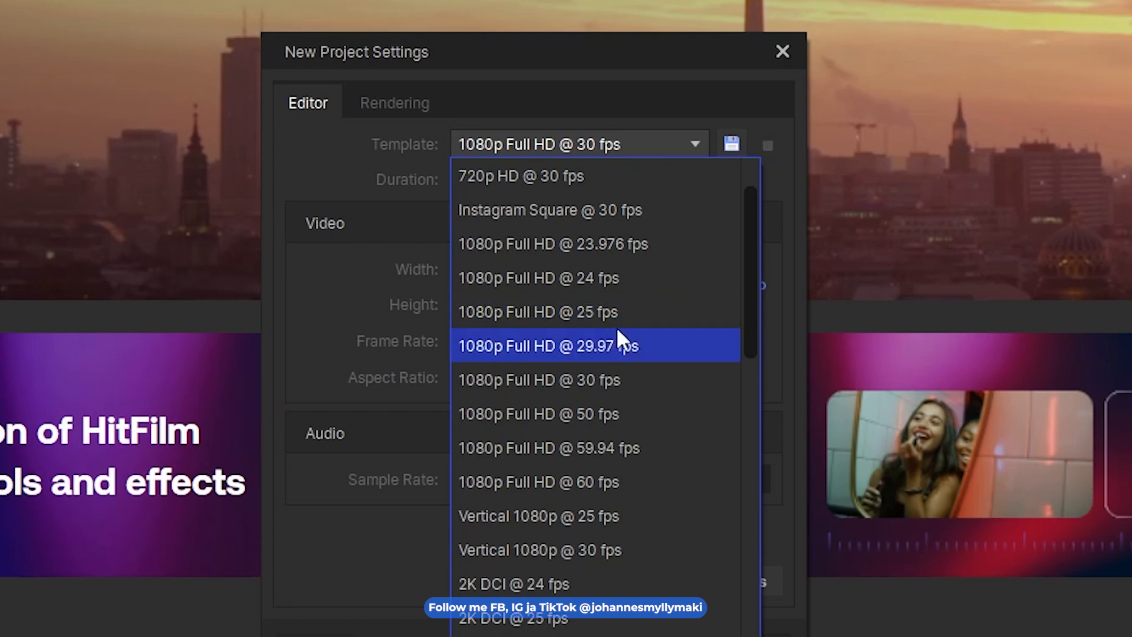
click(519, 316)
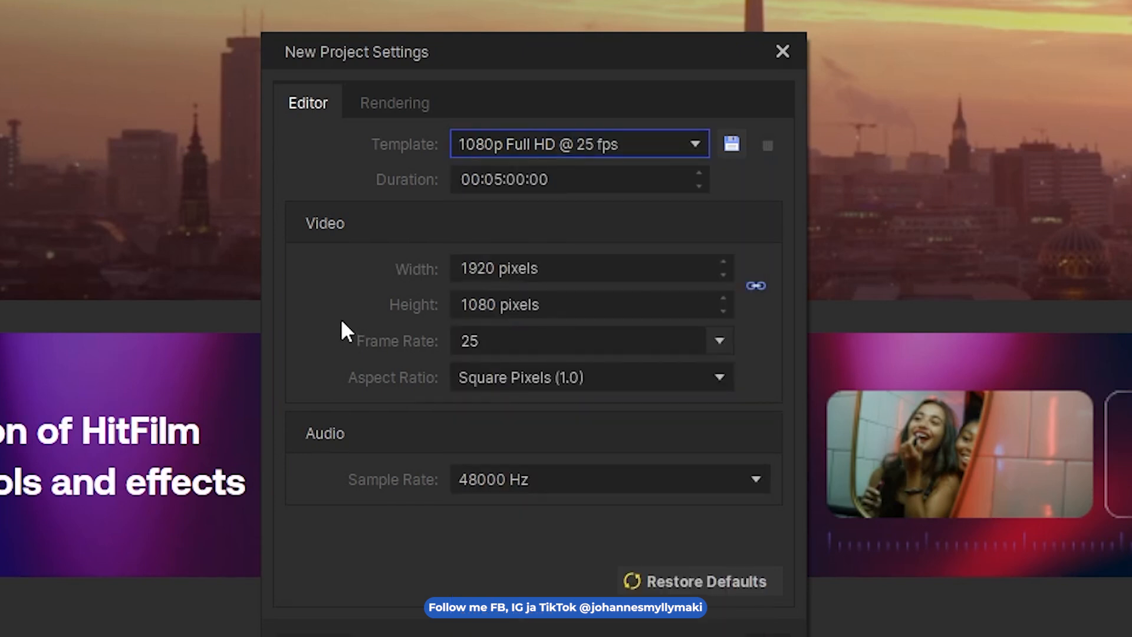